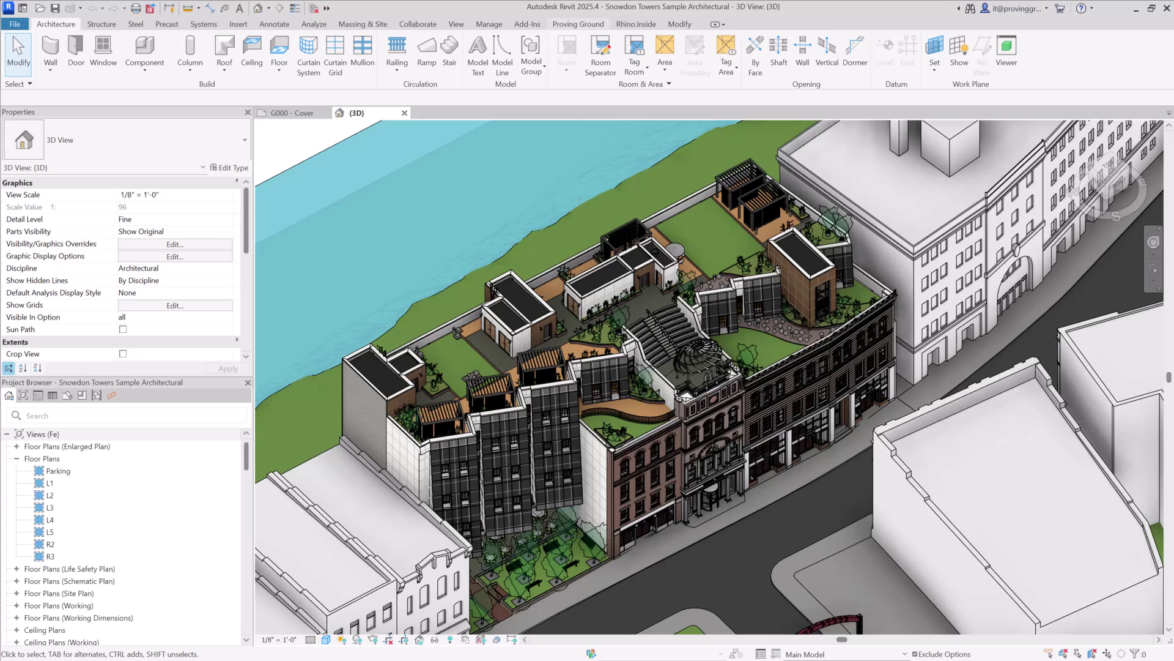
Open the Tracer exporter and review its export presets and 3D export settings
click(578, 24)
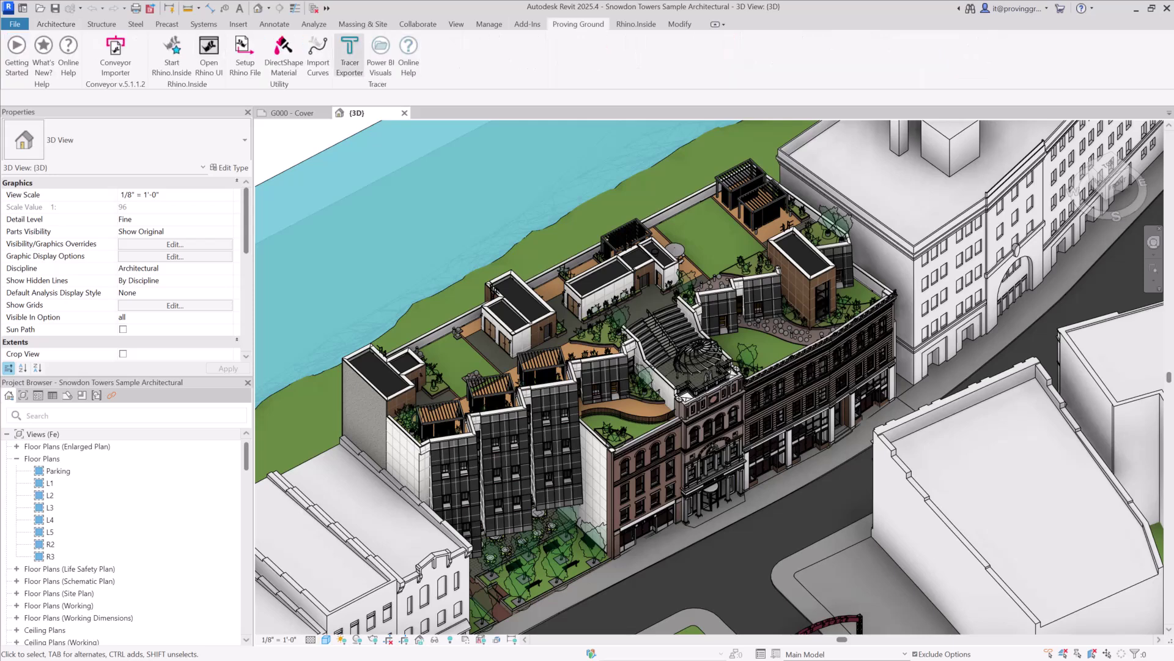
click(350, 52)
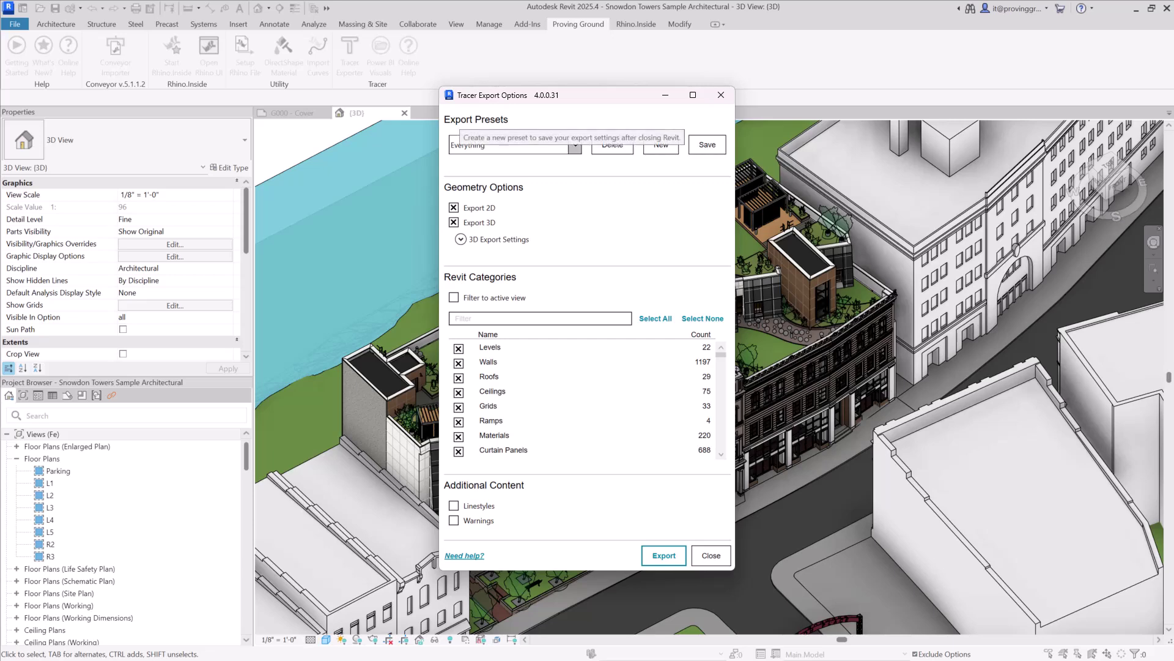
click(575, 145)
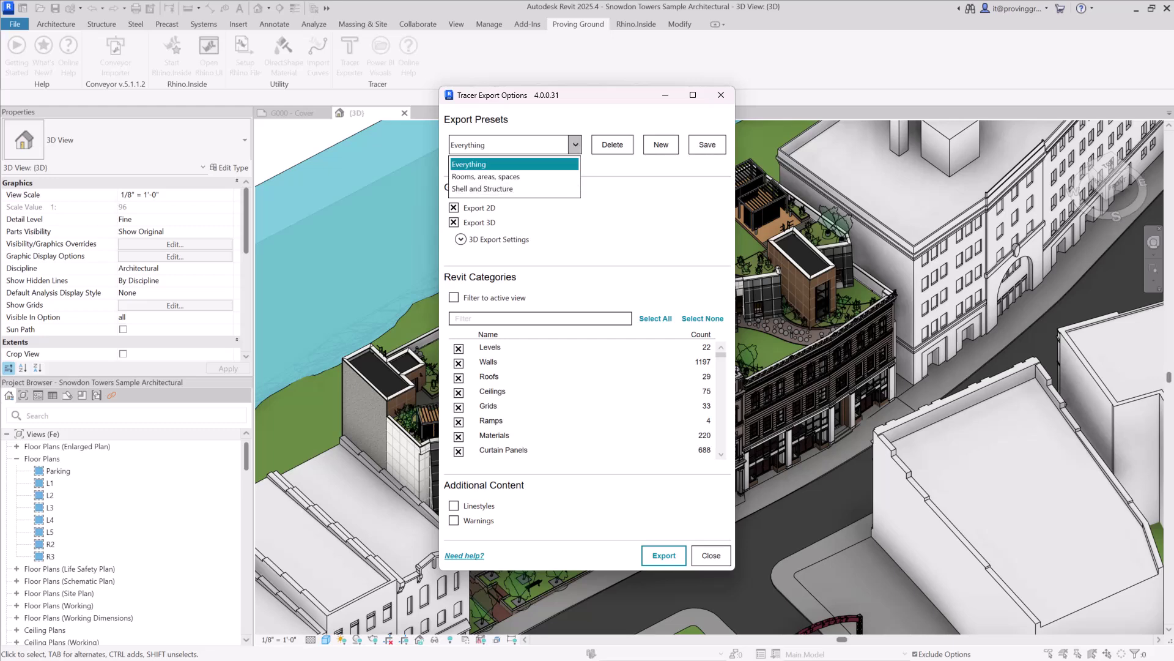
click(575, 145)
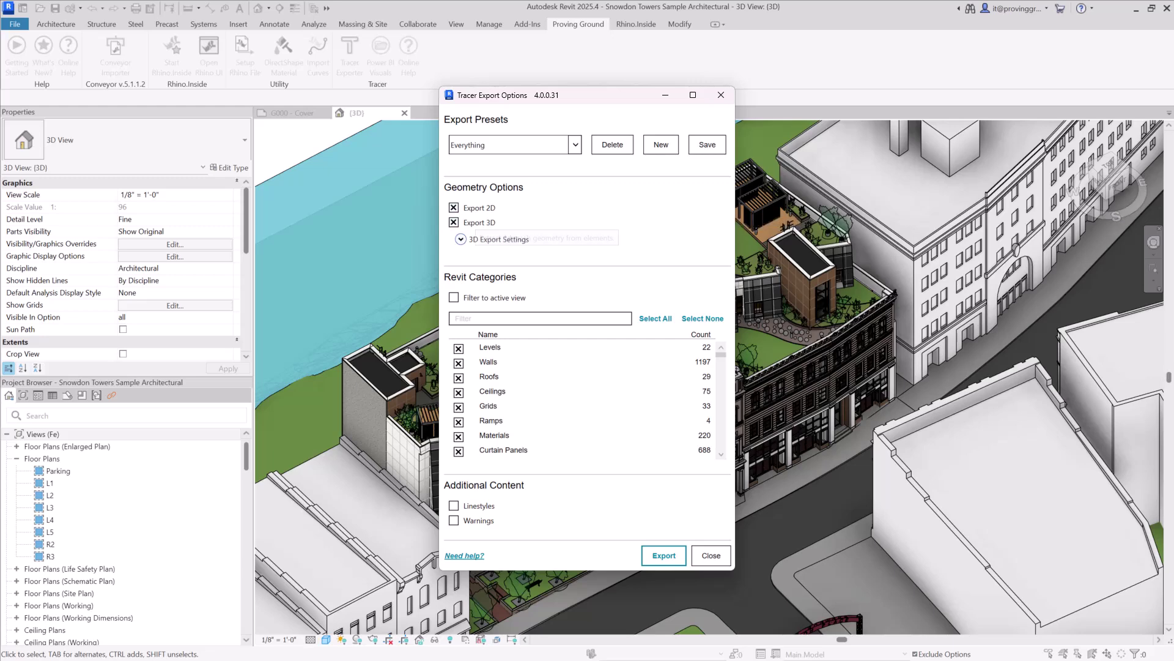
click(460, 239)
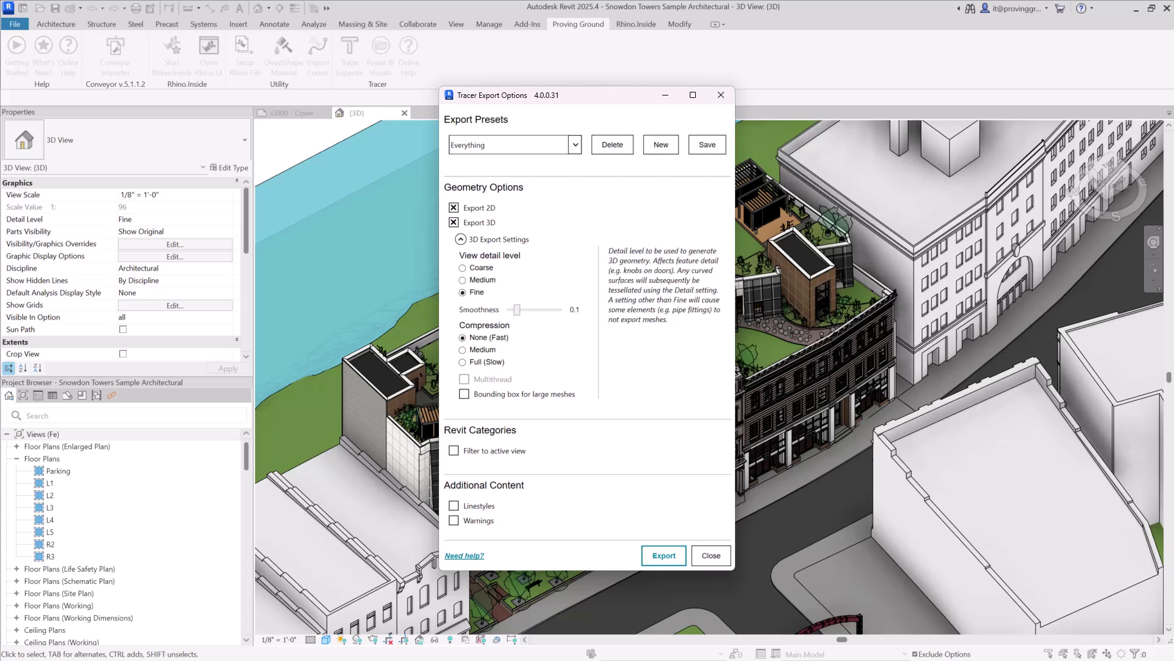
click(460, 239)
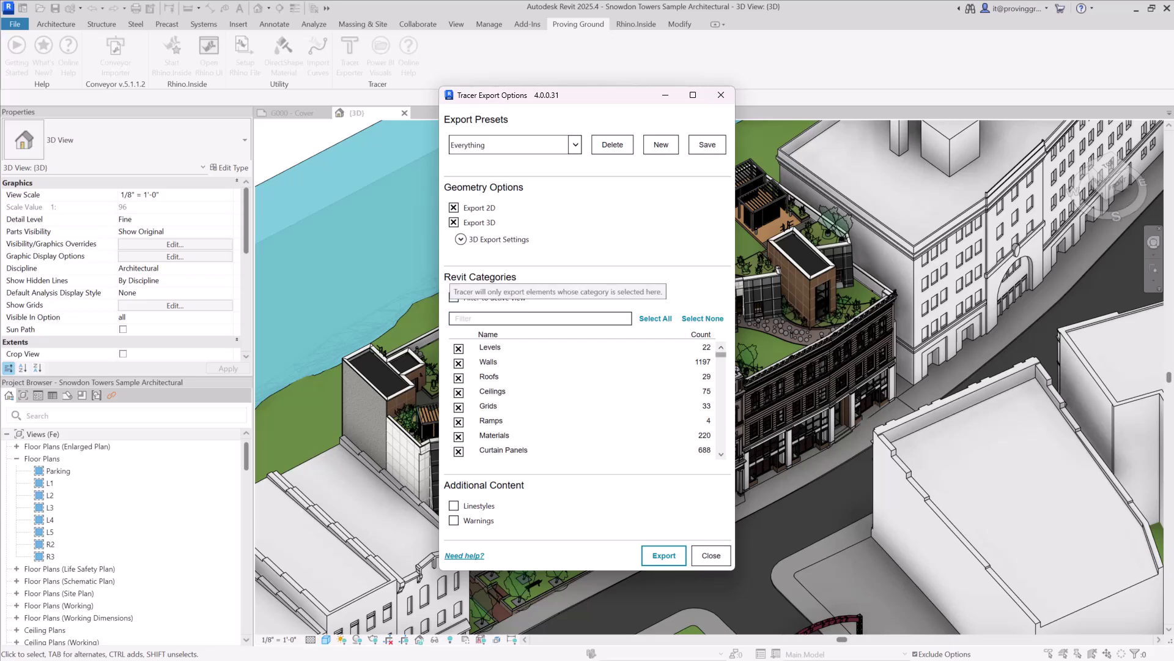
Search the Revit categories for "Room" and clear the search
mouse_move(721, 355)
mouse_down()
mouse_move(720, 448)
mouse_move(721, 354)
mouse_up()
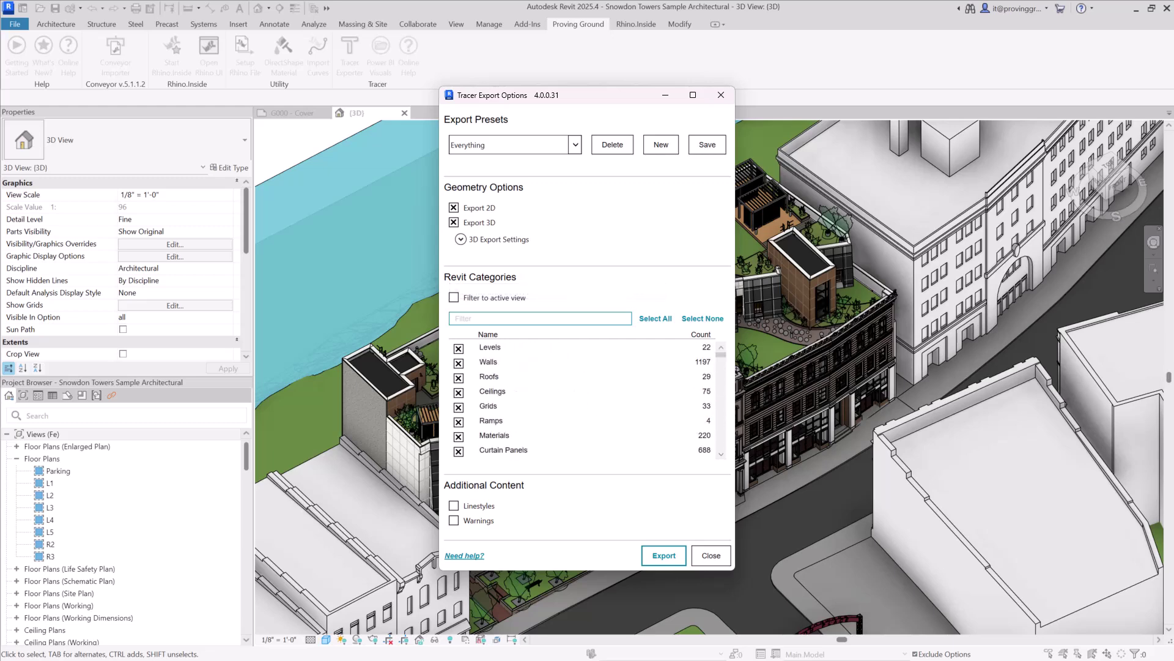
text(Room)
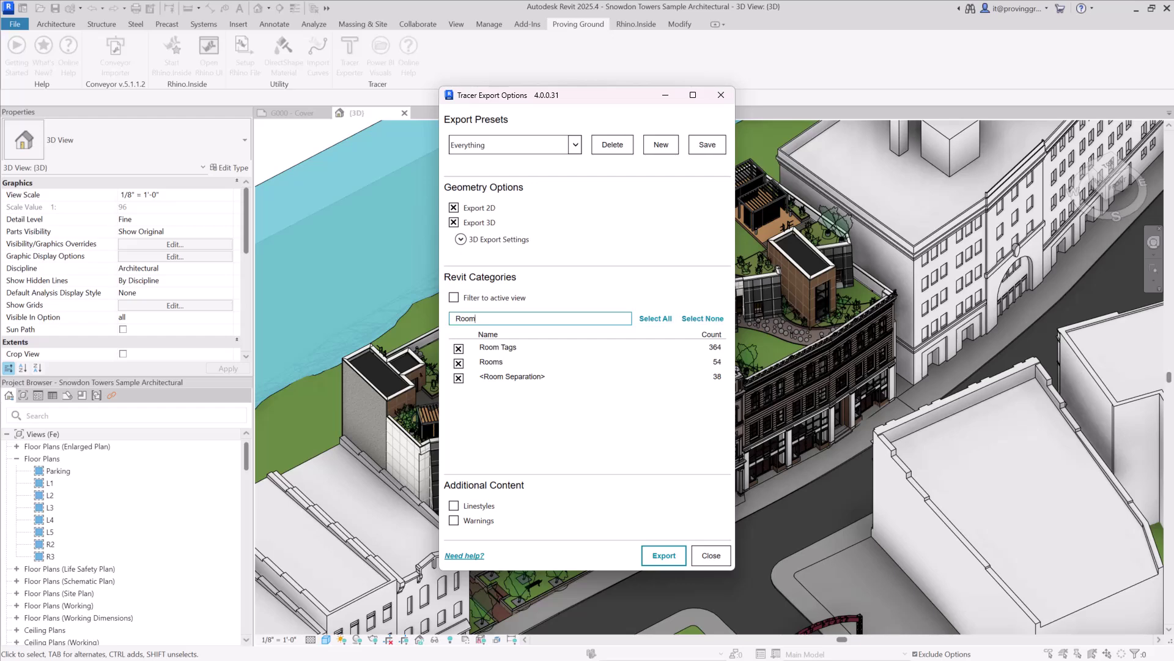
key(BackSpace)
key(BackSpace)
key(BackSpace)
key(BackSpace)
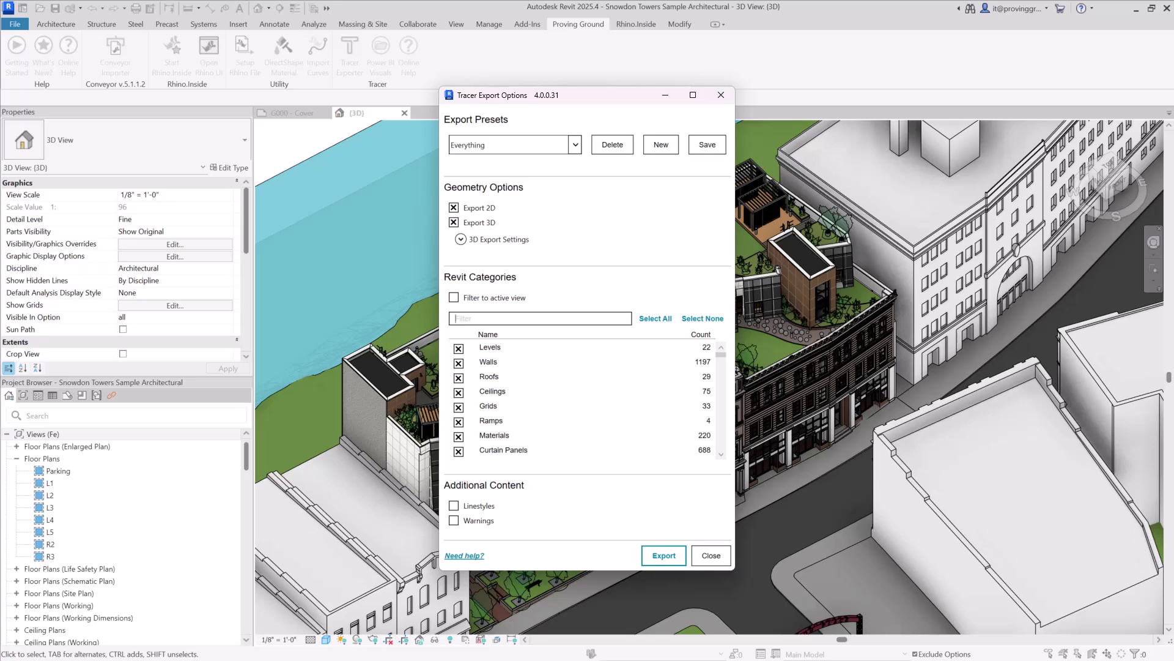
Preview the Revit category list filtered to the active view and turn that filter back off
drag(587, 95, 951, 85)
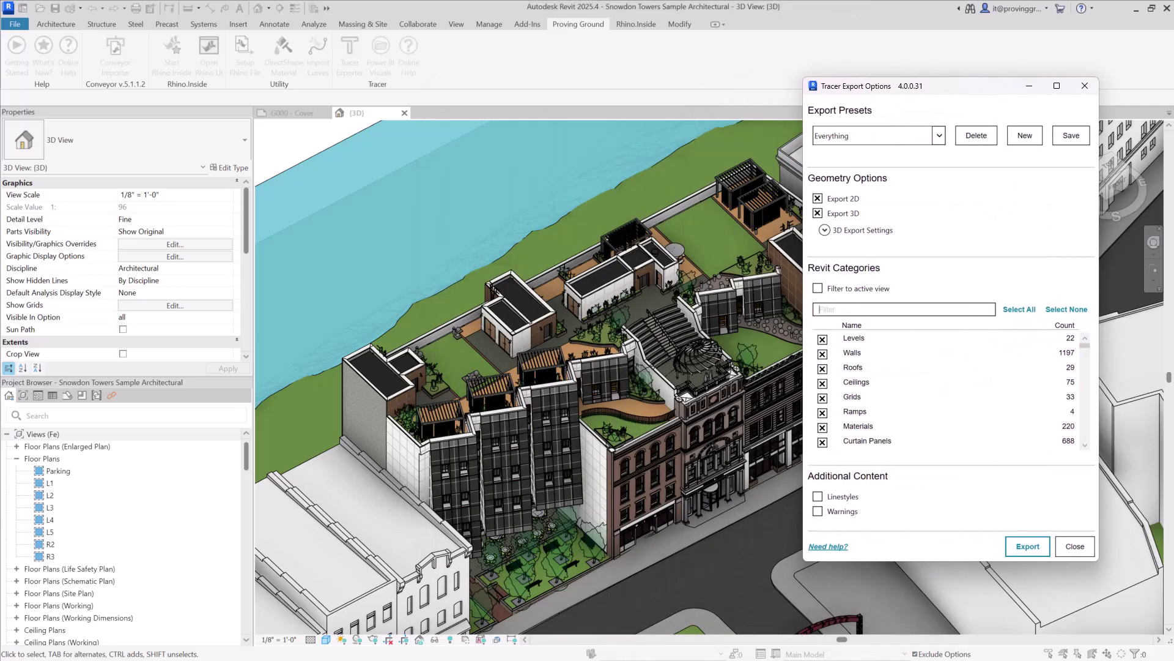
click(818, 288)
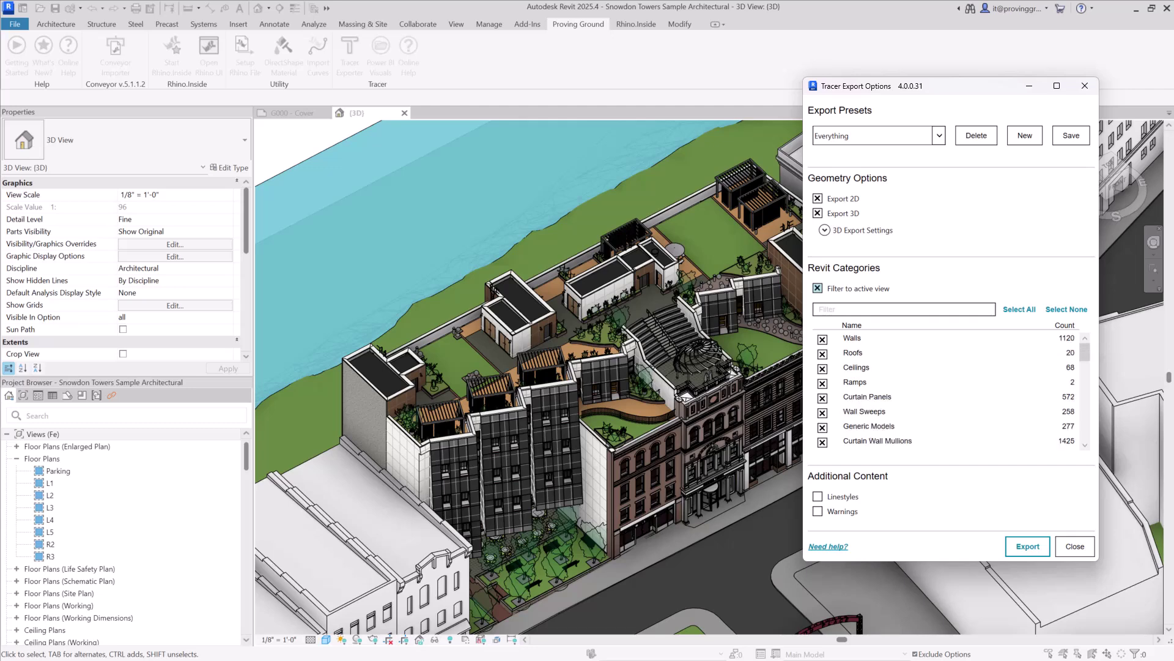
mouse_move(1084, 351)
mouse_down()
mouse_move(1085, 431)
mouse_move(1084, 352)
mouse_up()
click(817, 288)
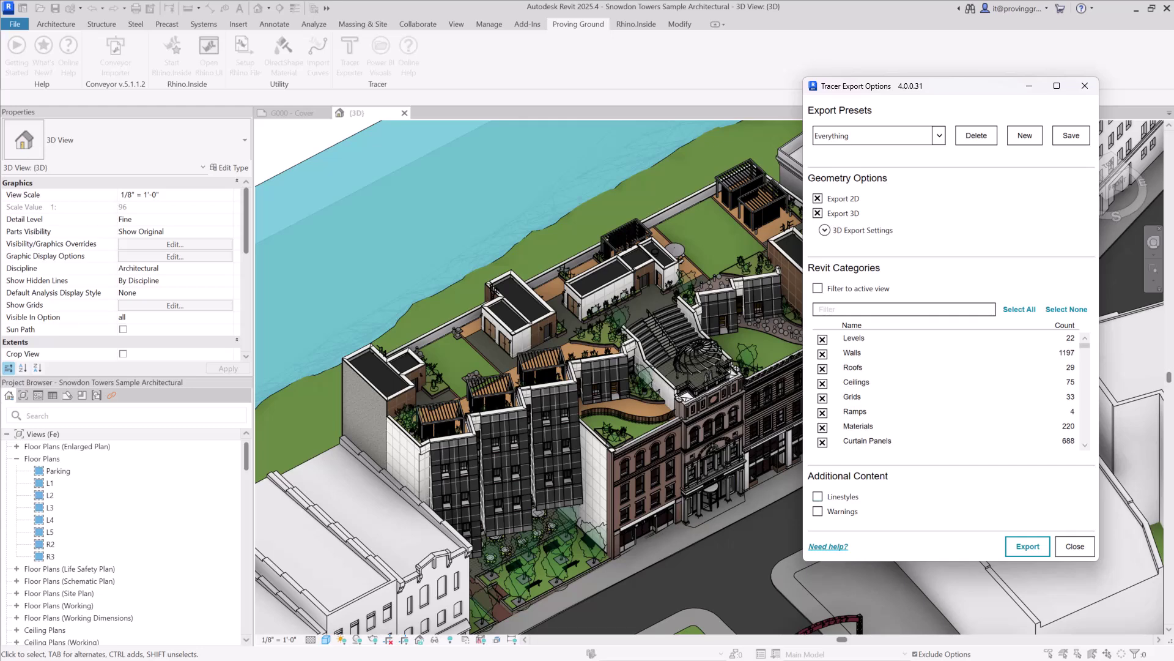
Export the model with the Everything preset to the SQLite database file "Snowdon Towers Sample Architectural"
drag(950, 85, 637, 110)
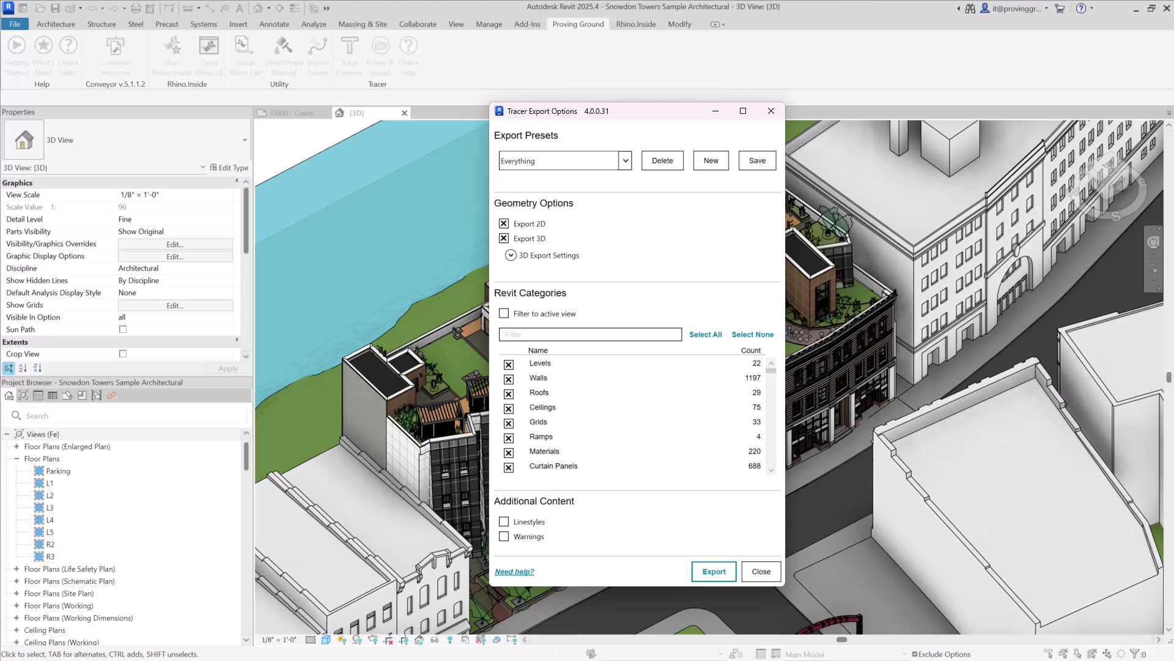
click(714, 571)
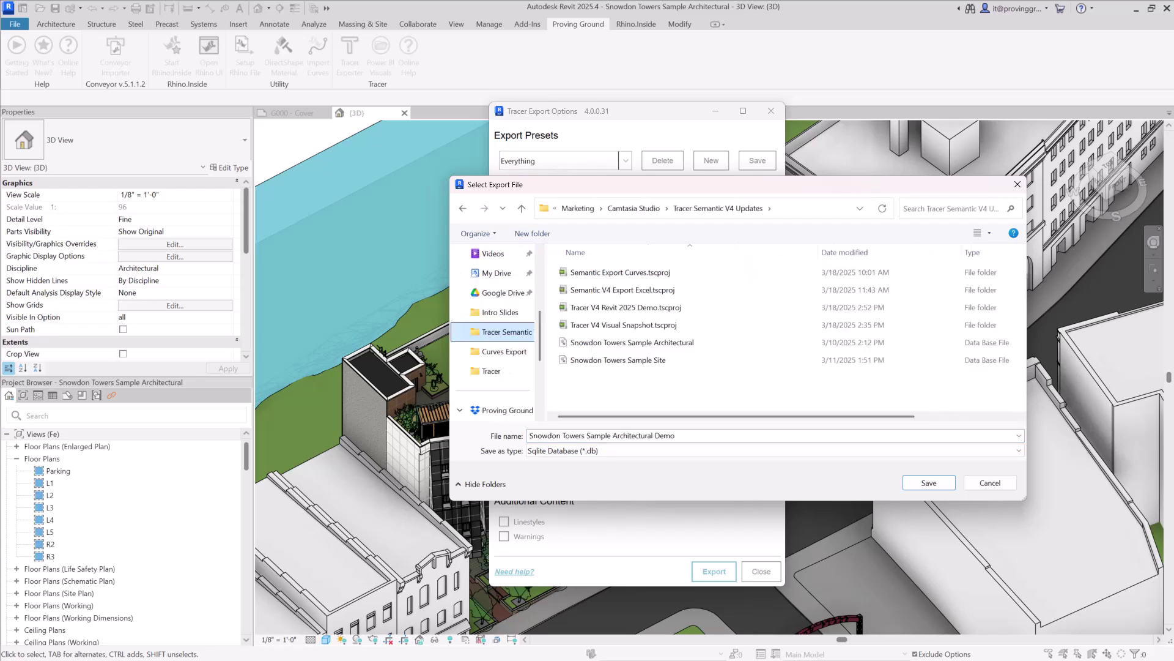
key(Return)
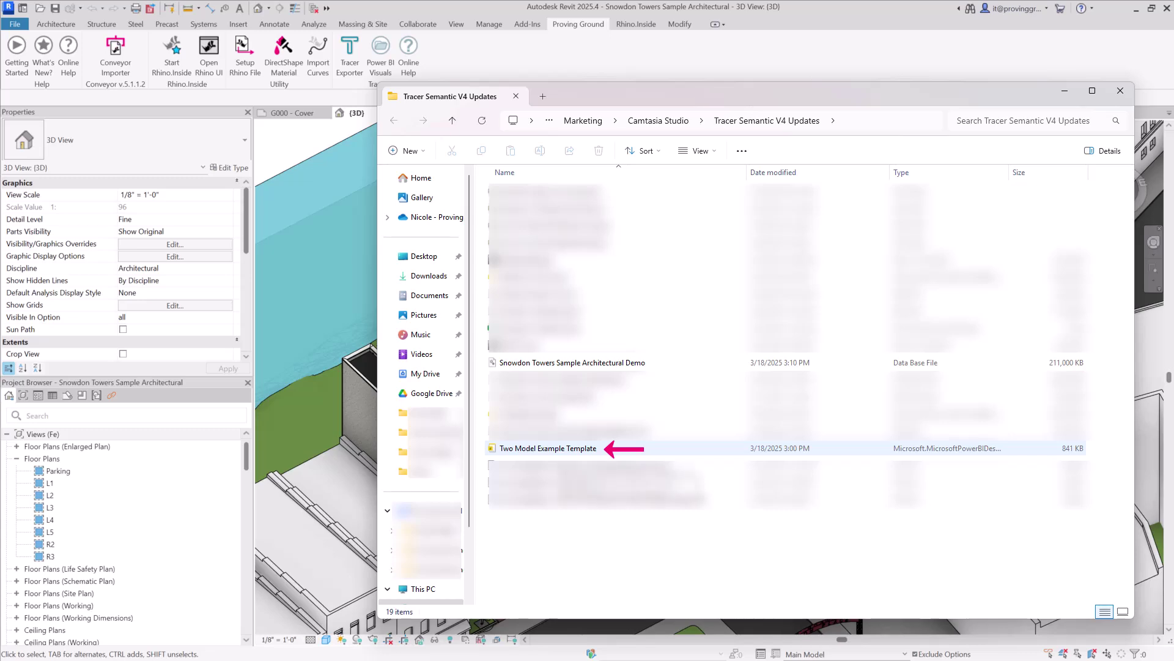
Open the Two Model Example Template in Power BI and load it with the Snowdon Towers Sample Architectural.db path for Model A and the second database's path for Model B
double_click(548, 447)
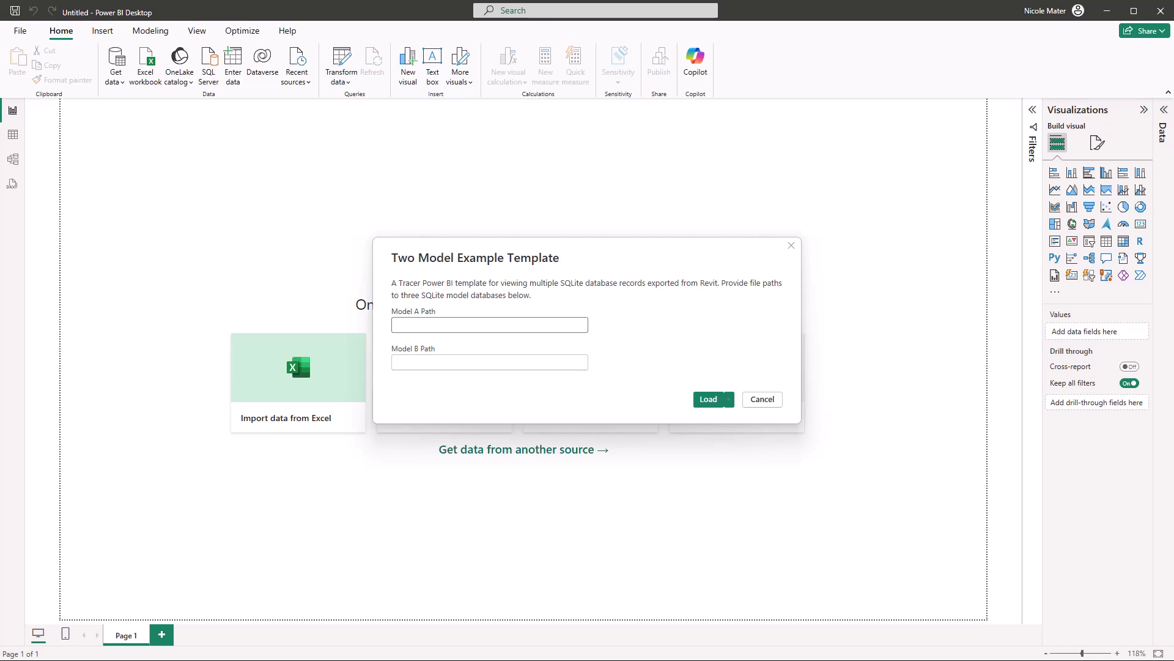
key(ctrl+v)
key(Tab)
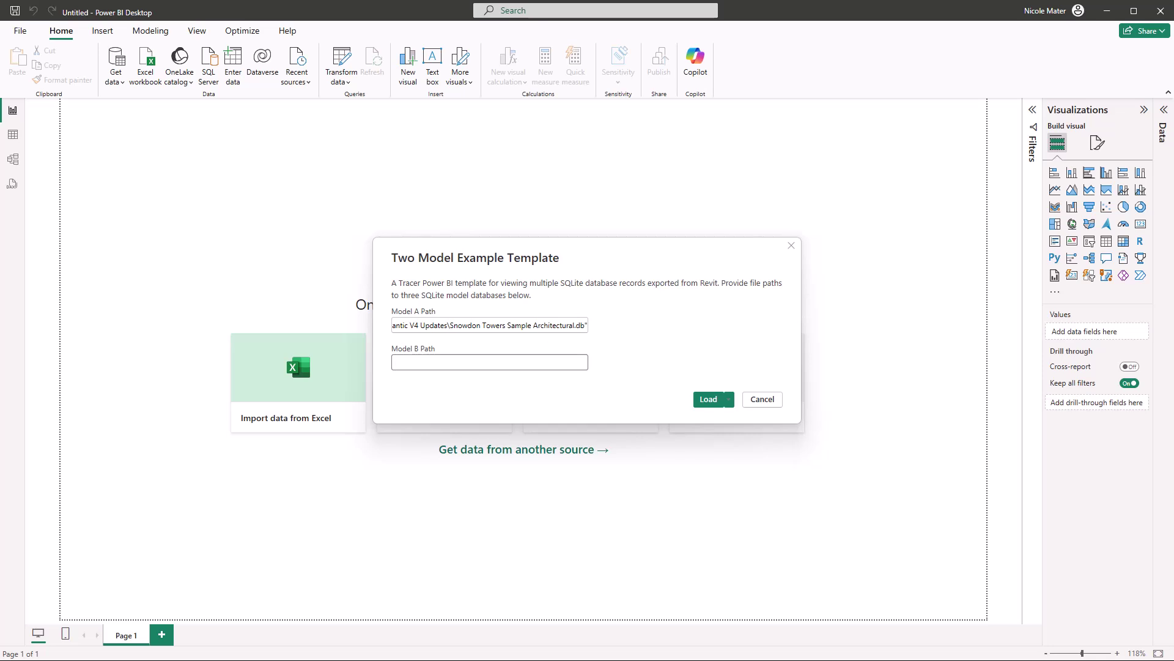
key(Tab)
key(ctrl+v)
key(Return)
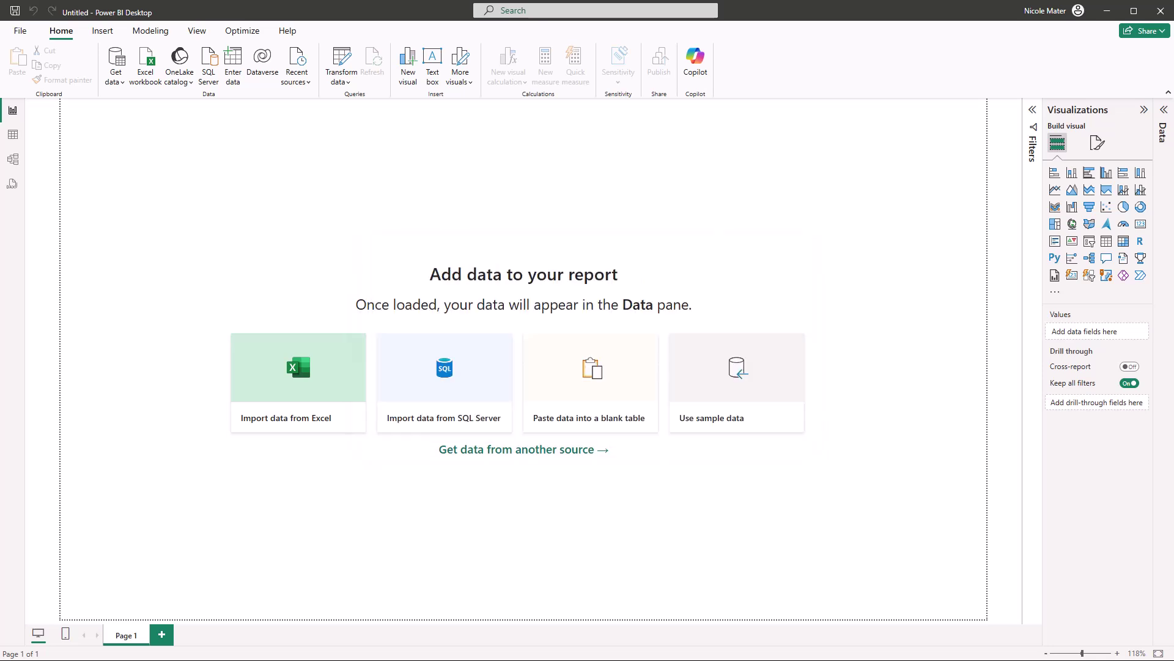
Connect to both model databases with the Default or Custom credentials option and ignore privacy level checks for this file
click(416, 256)
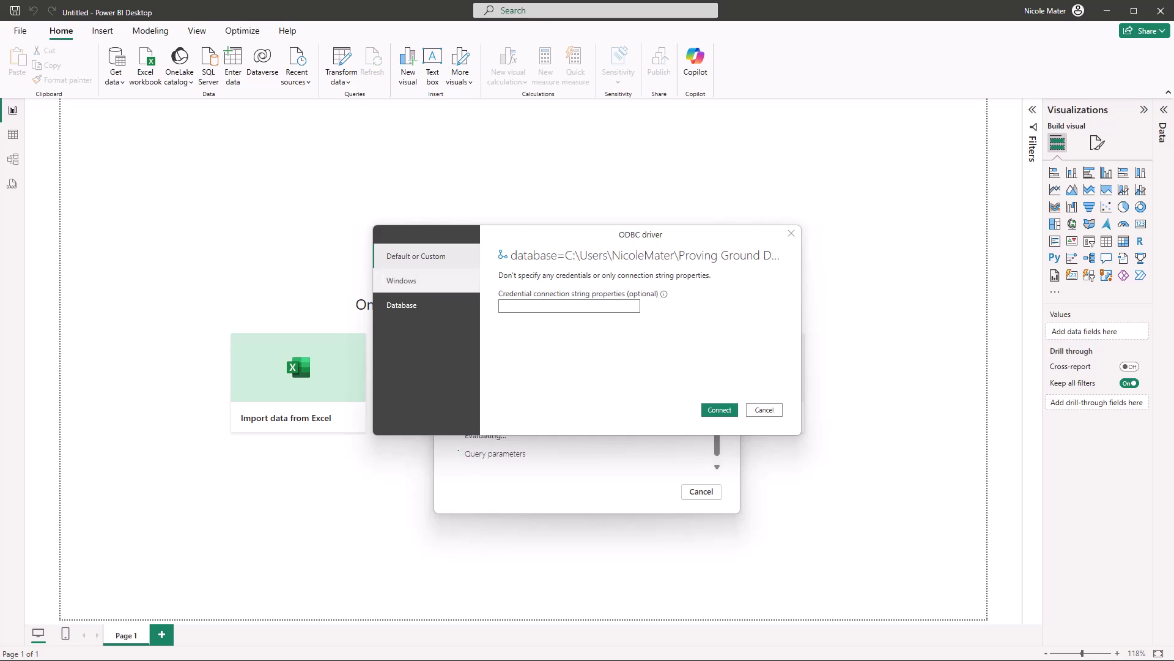
click(401, 280)
click(416, 256)
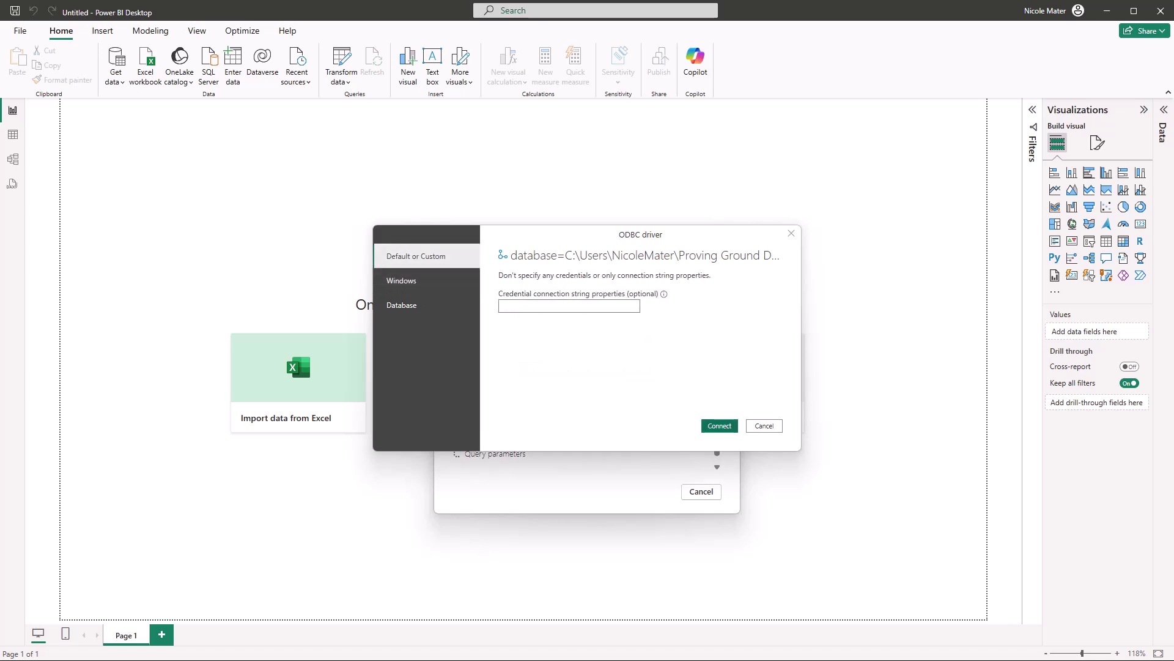
click(719, 425)
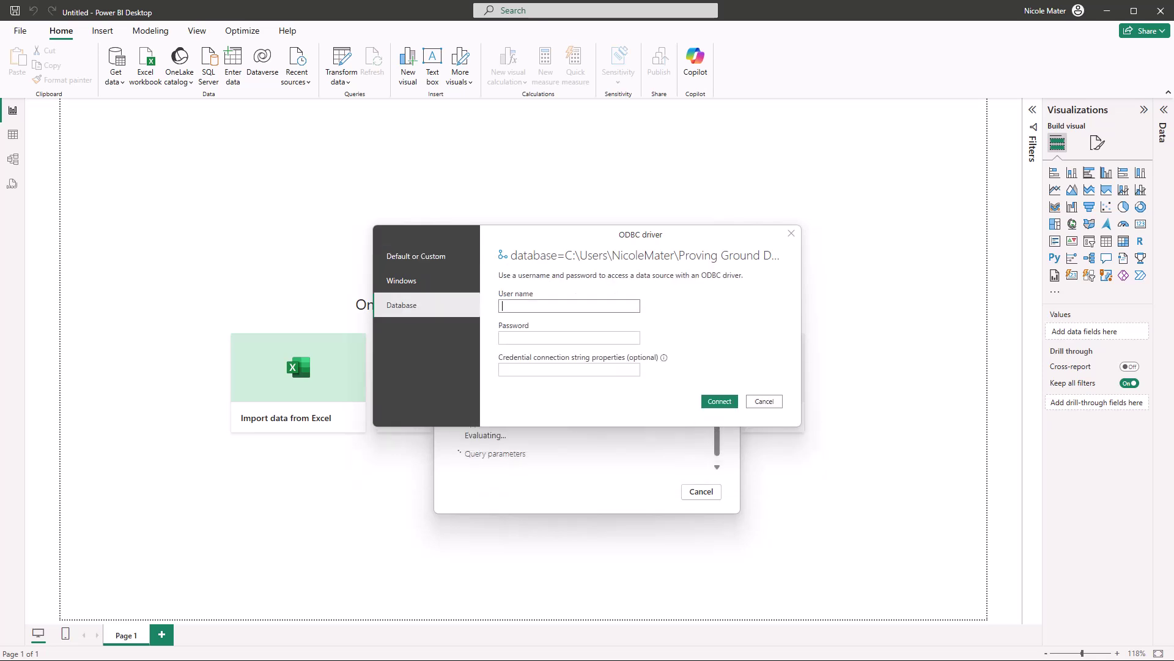
click(426, 255)
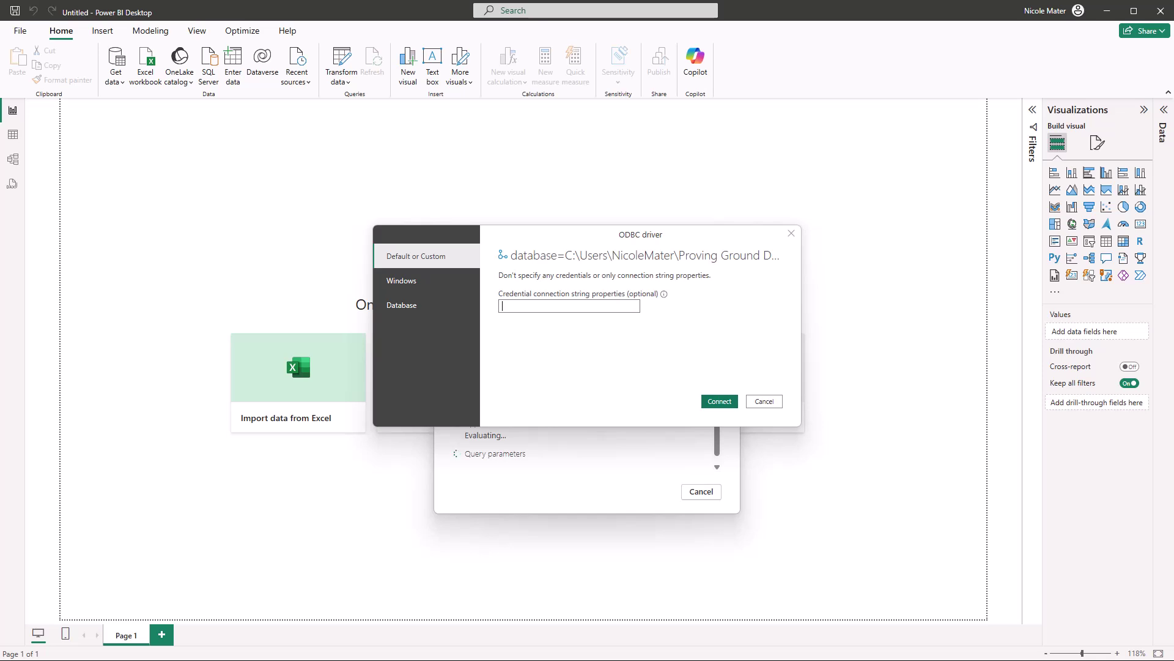
key(Return)
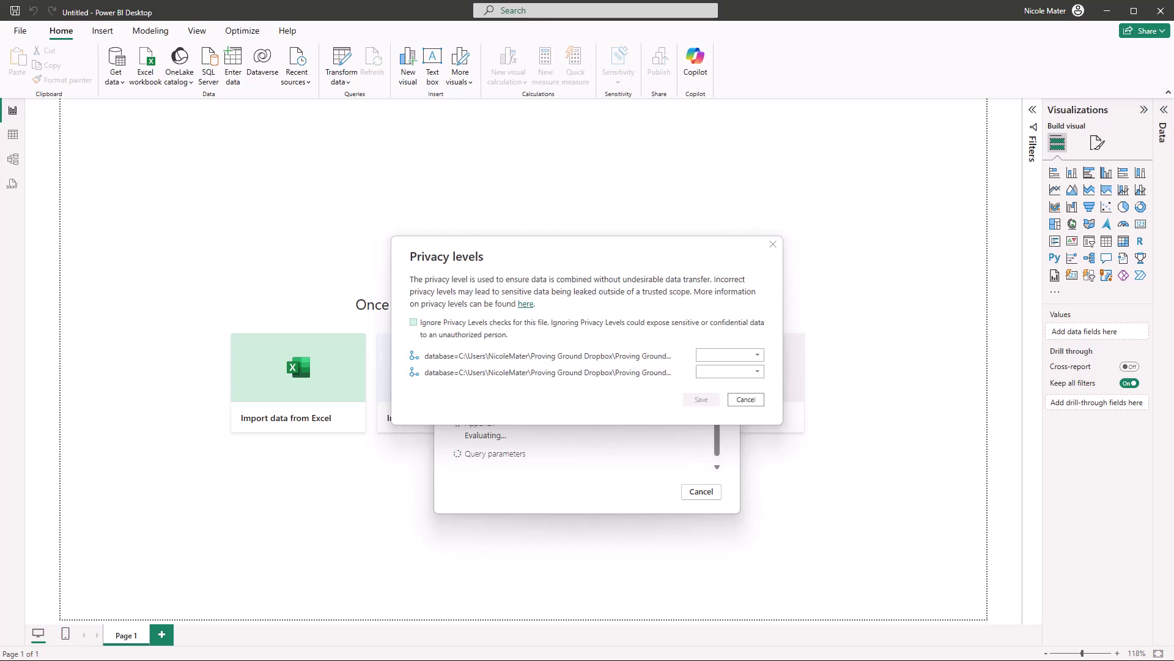
click(414, 322)
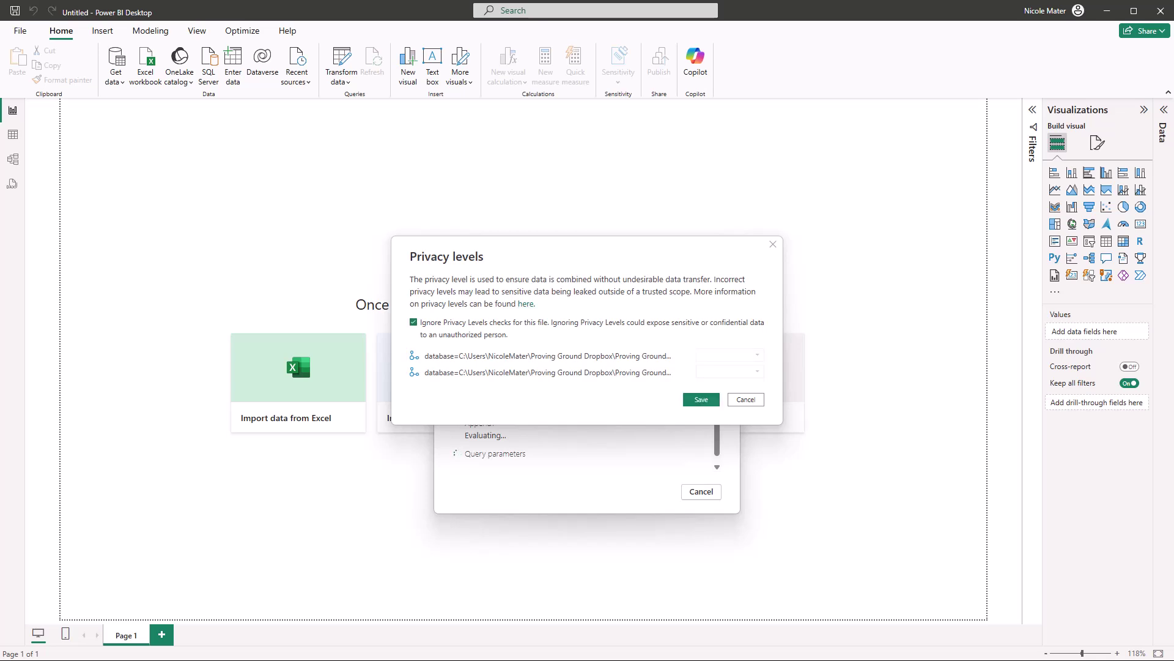
click(700, 398)
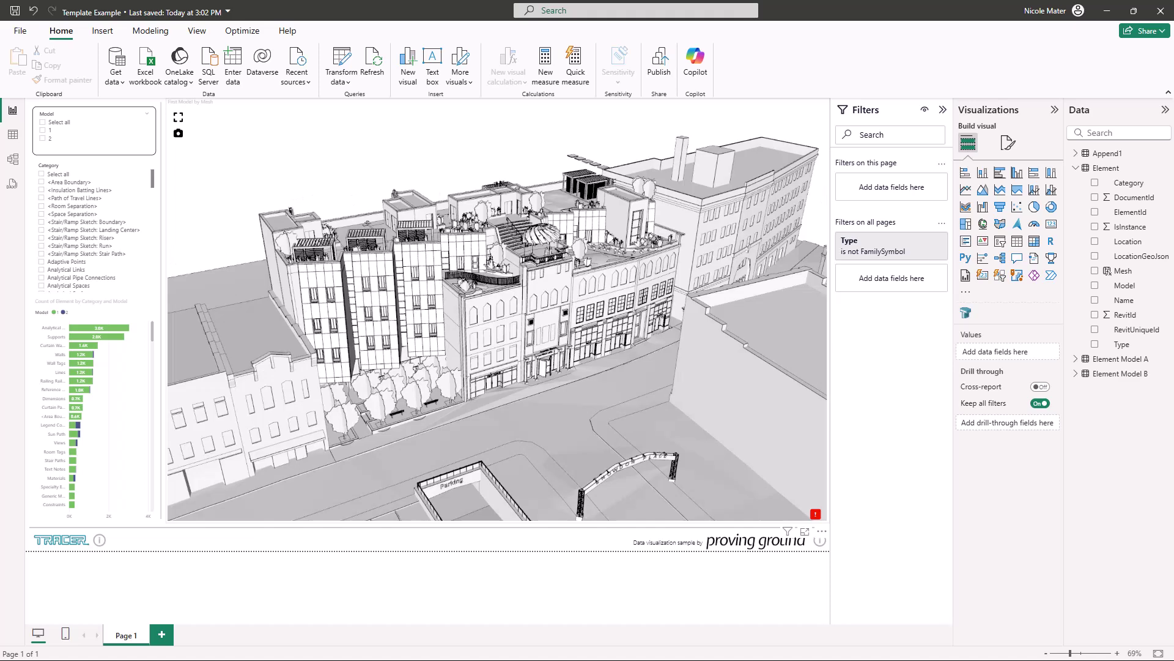
Isolate model 1 and model 2 in turn with the report's Model filter, ending with both selected
click(497, 311)
click(42, 130)
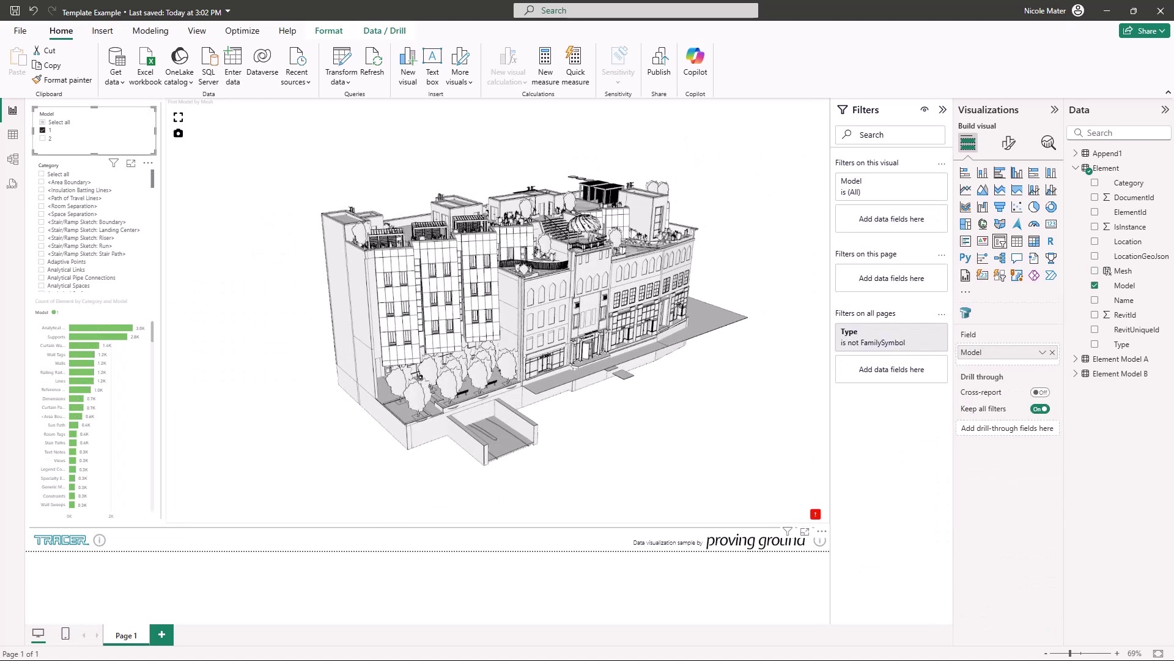
click(42, 139)
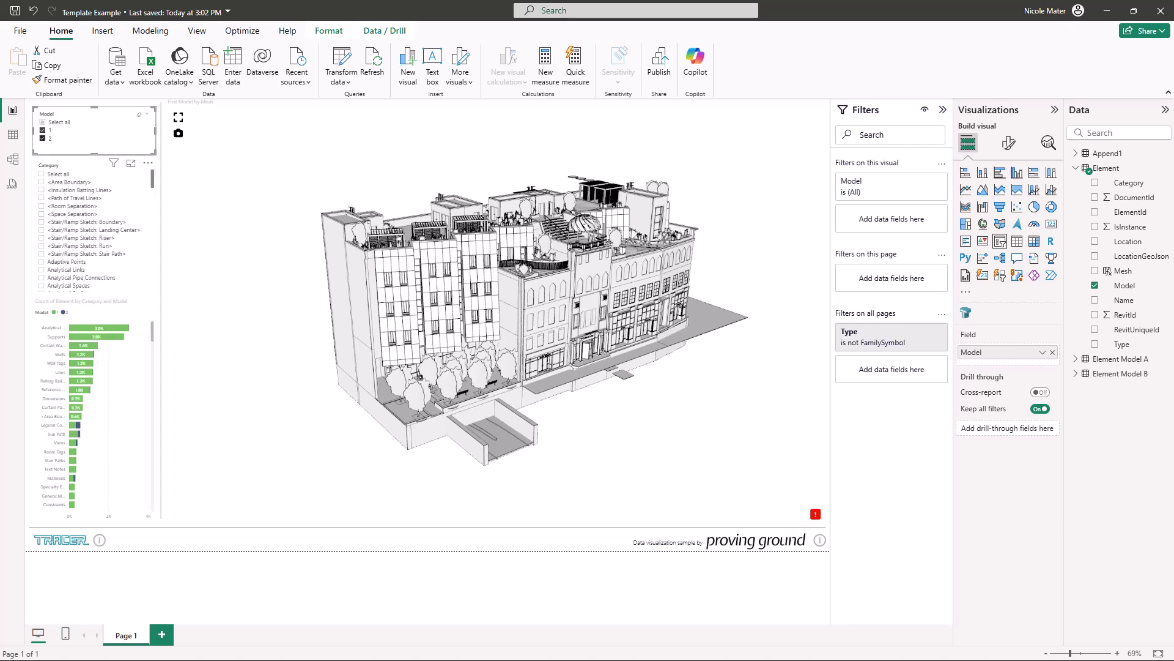
click(42, 130)
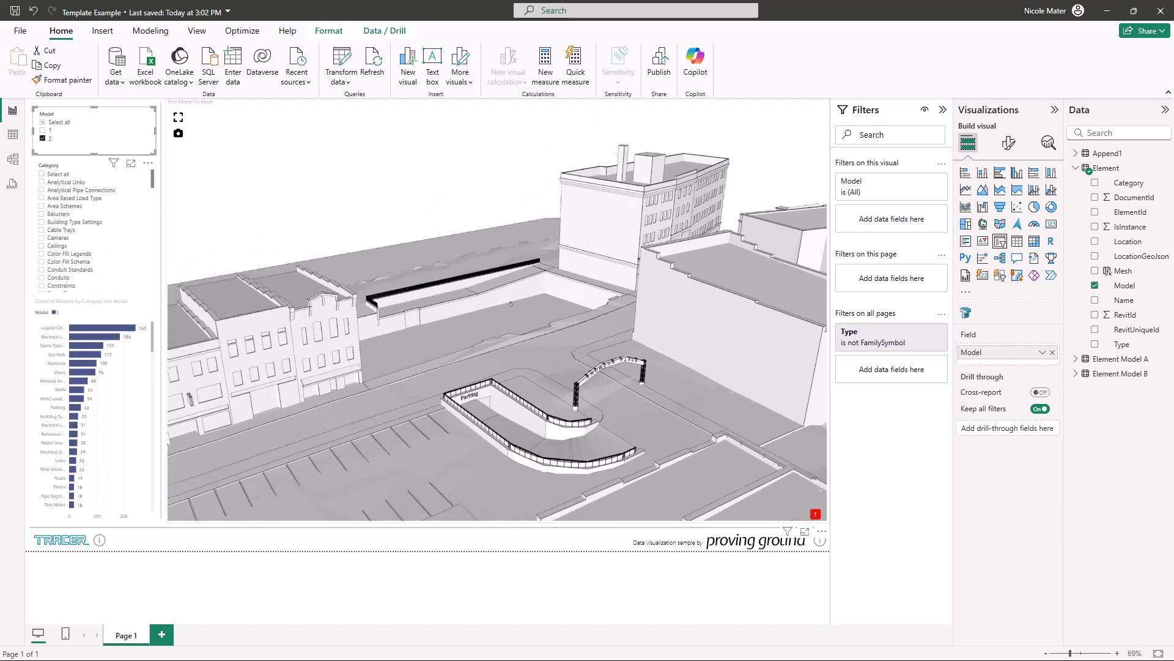
click(42, 129)
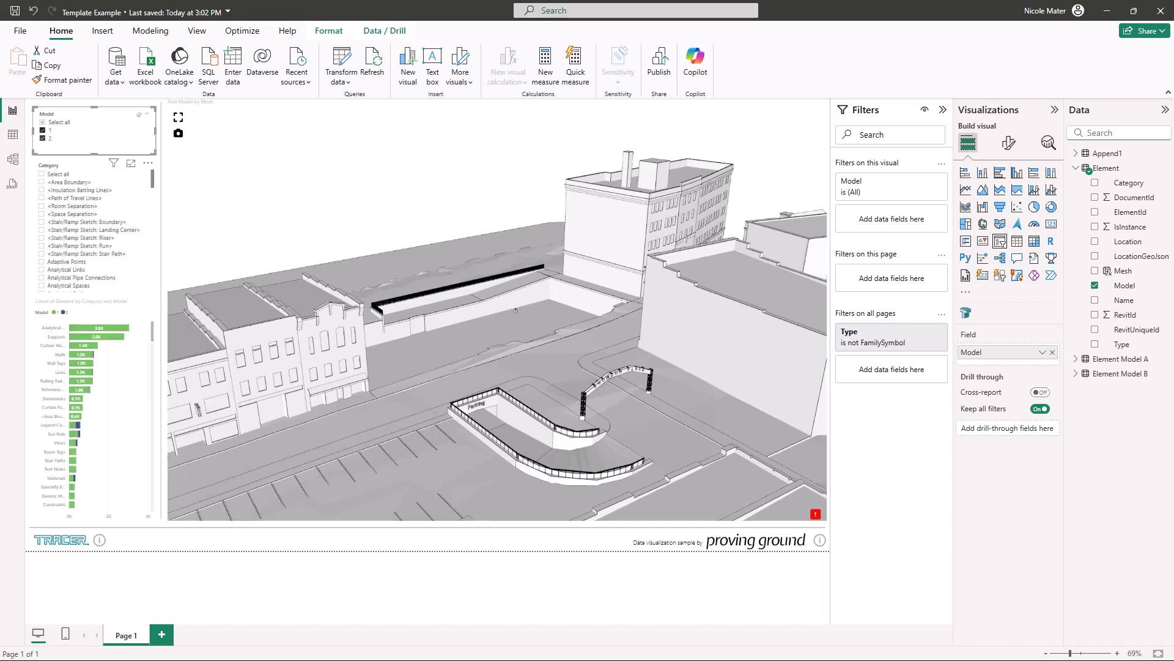